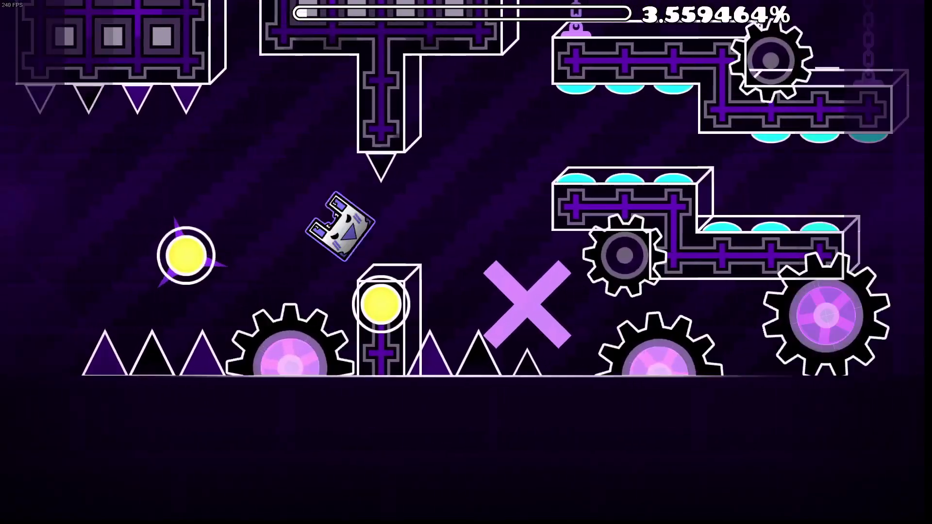
Beat Paracosm Circles using the yellow orb jumps, then return from the results to the level page
key(space)
key(space)
key(space)
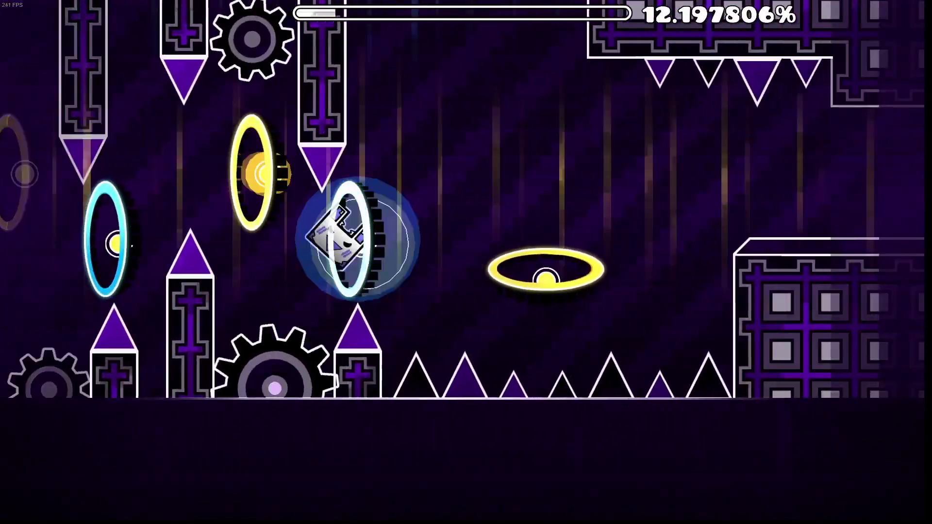
key(space)
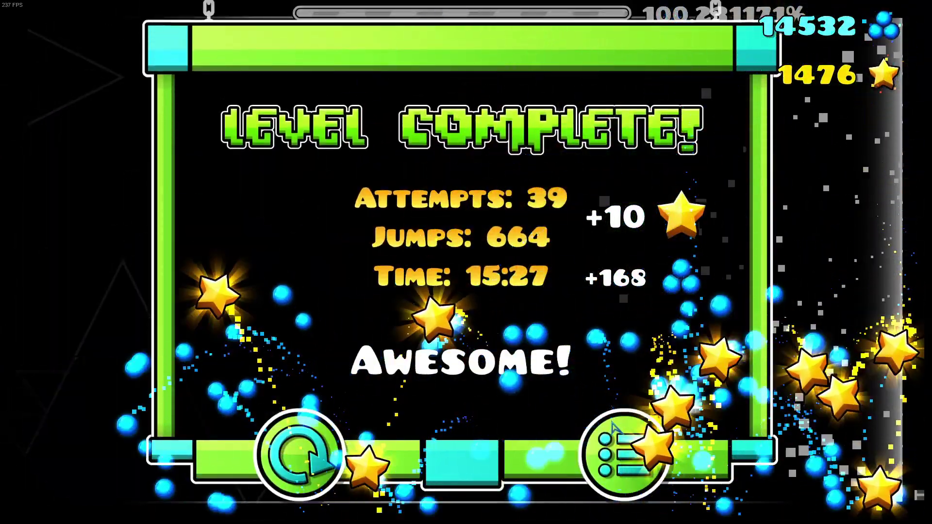
click(625, 452)
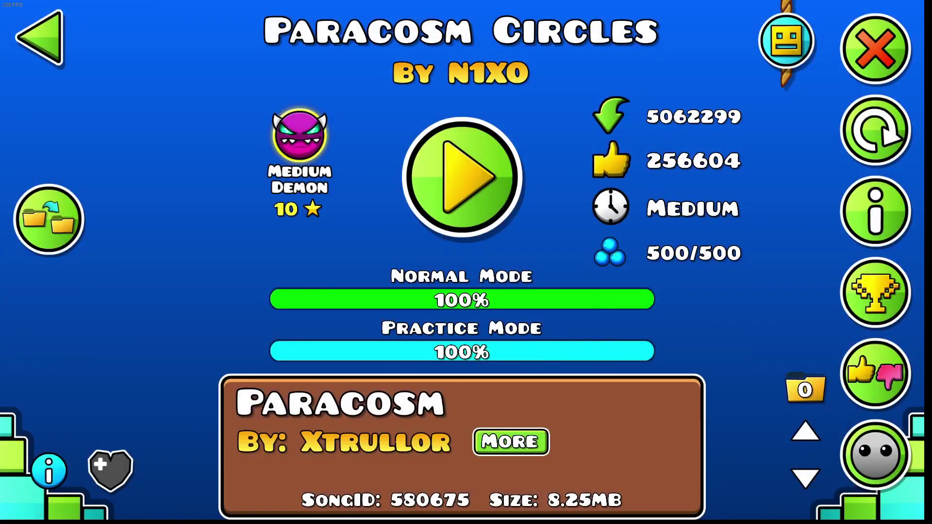